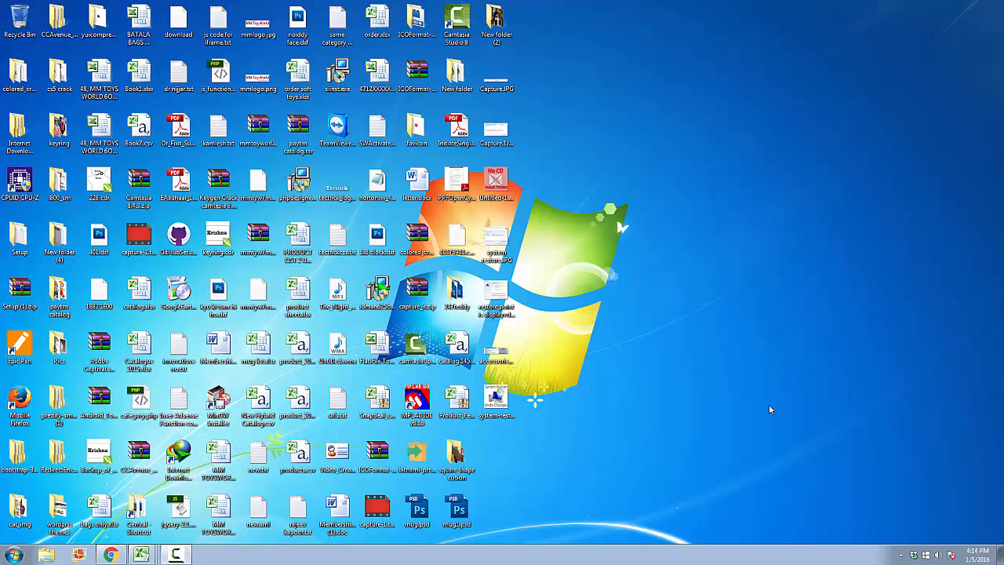
Launch System Restore from Start menu > All Programs > Accessories > System Tools
{"action": "key", "text": "super"}
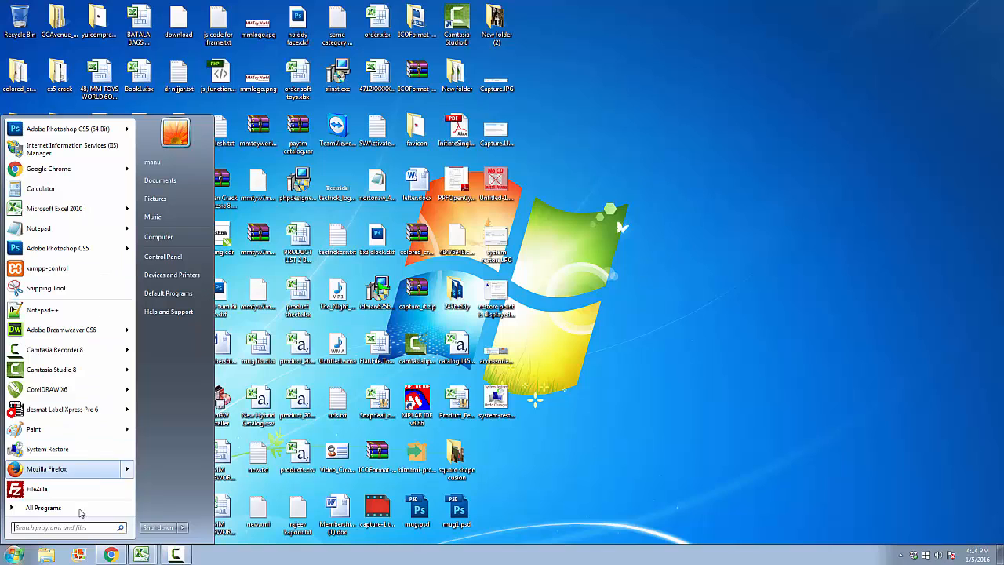
{"action": "left_click", "coordinate": [28, 512]}
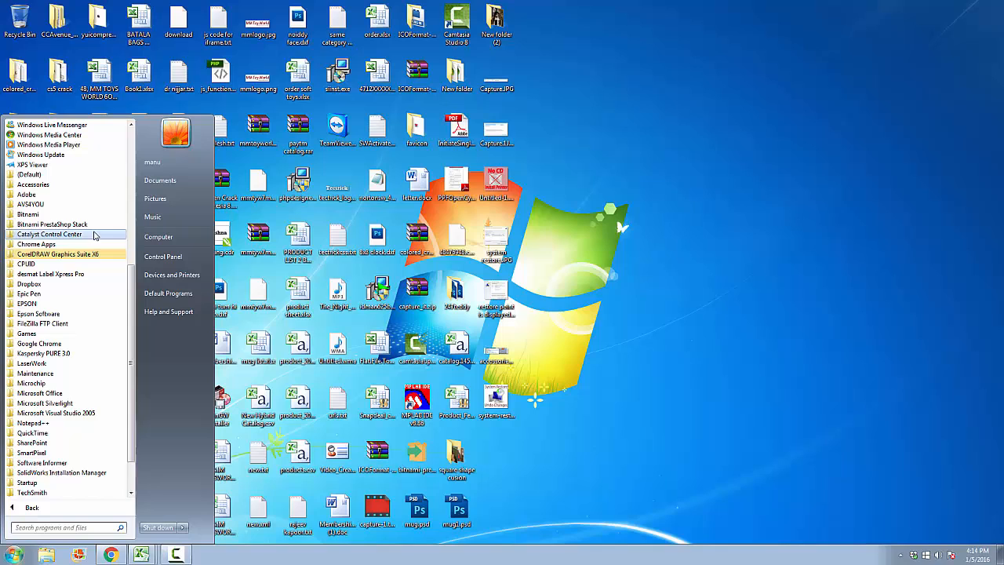
{"action": "left_click_drag", "start_coordinate": [131, 274], "coordinate": [135, 314]}
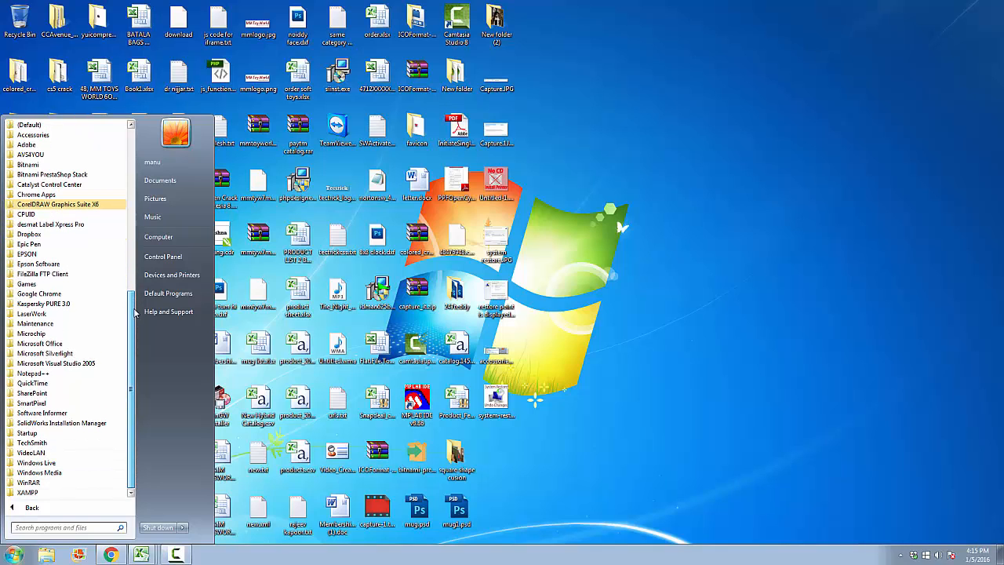
{"action": "scroll", "coordinate": [138, 298], "scroll_direction": "up", "scroll_amount": 3}
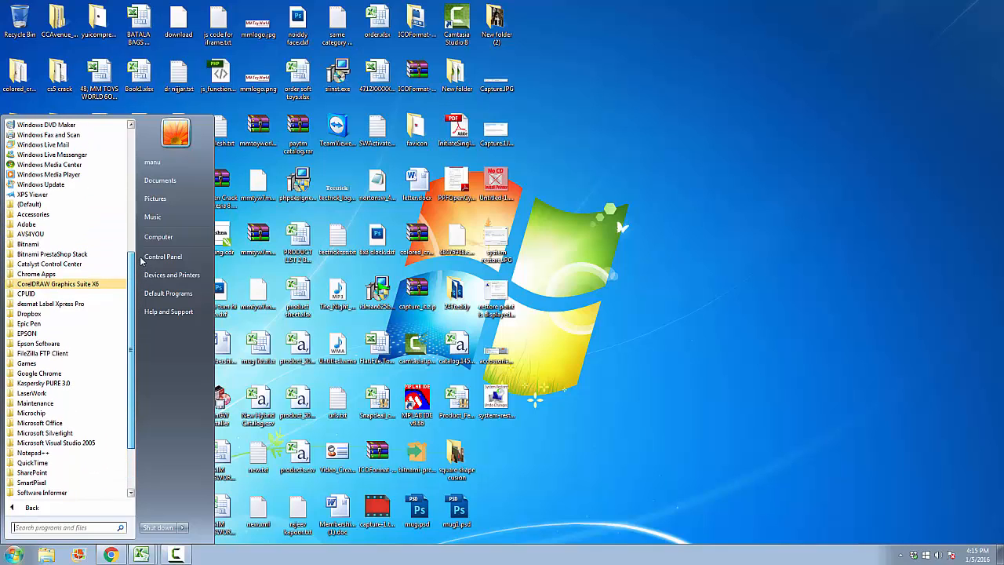
{"action": "left_click", "coordinate": [59, 216]}
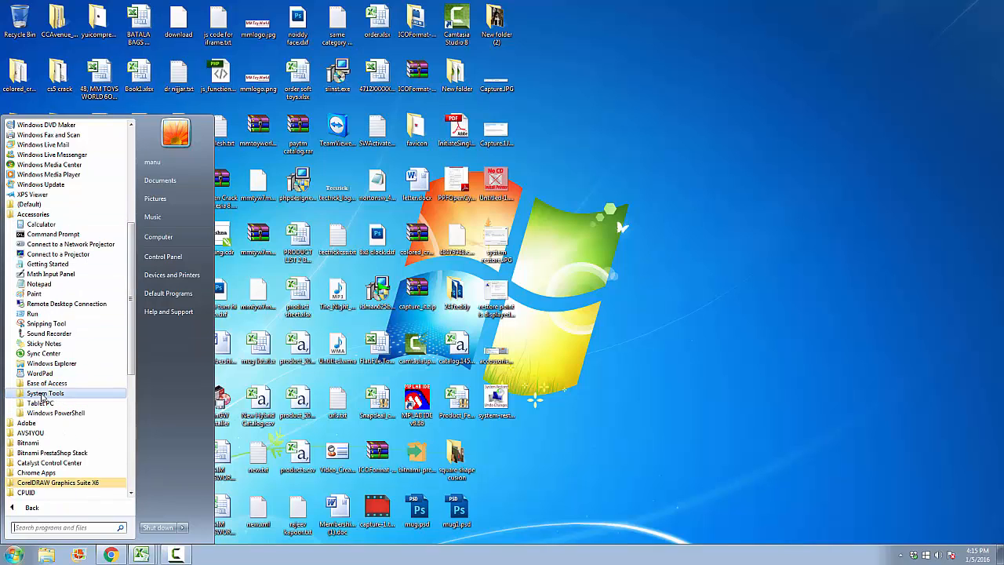
{"action": "left_click", "coordinate": [46, 393]}
{"action": "scroll", "coordinate": [132, 339], "scroll_direction": "down", "scroll_amount": 3}
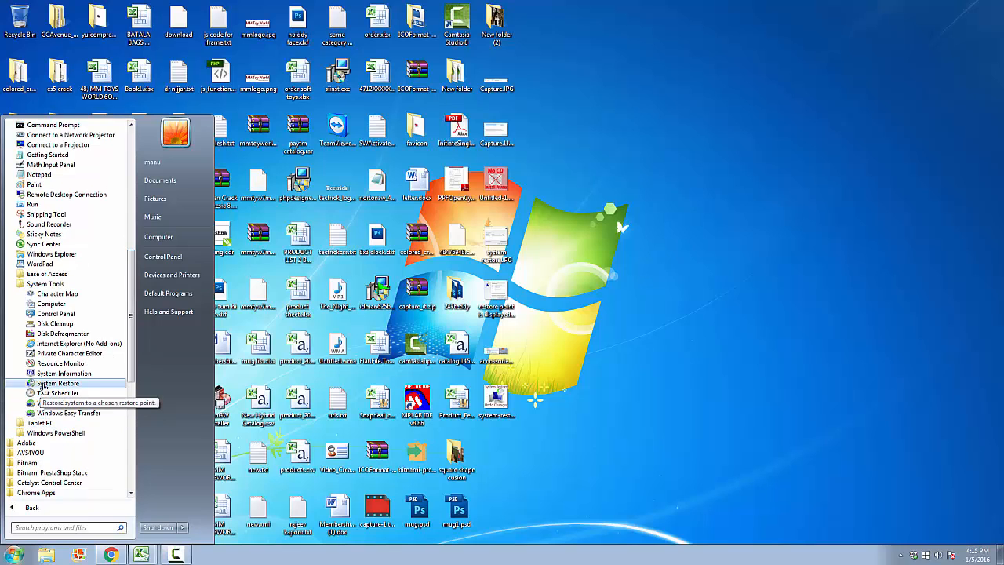
{"action": "left_click", "coordinate": [57, 383]}
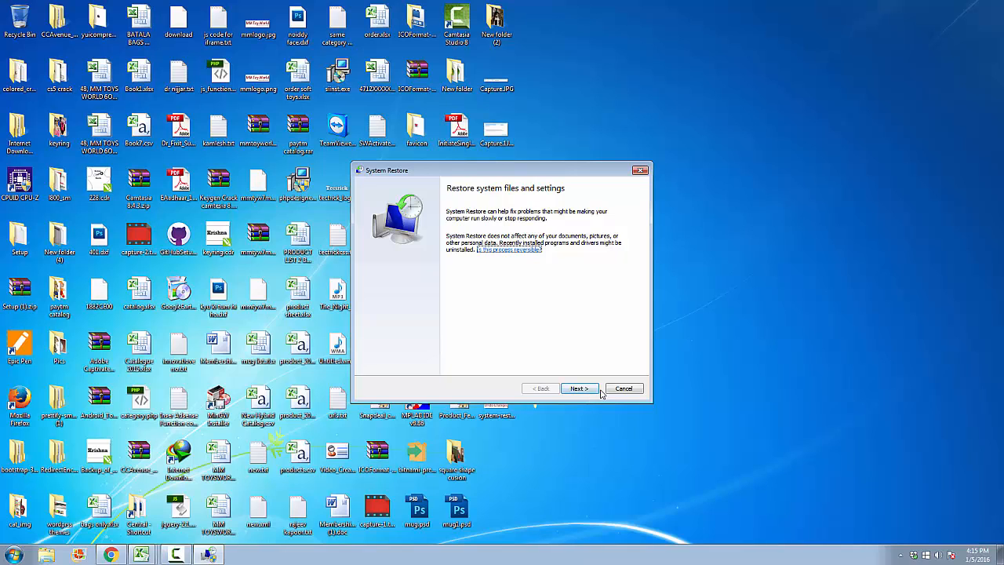
Step forward and back through the wizard to land on the restore point list
{"action": "left_click", "coordinate": [581, 388]}
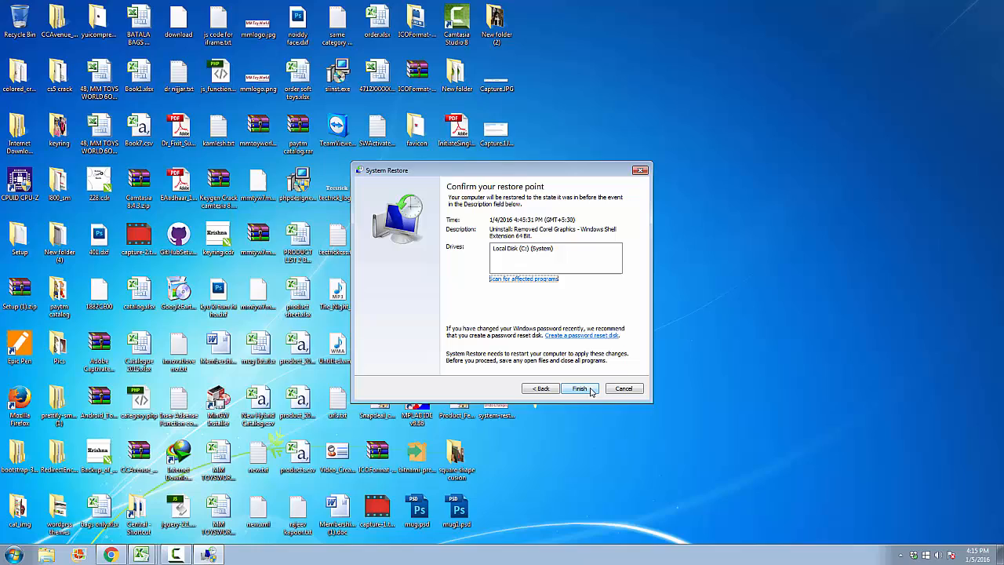
{"action": "left_click", "coordinate": [554, 392]}
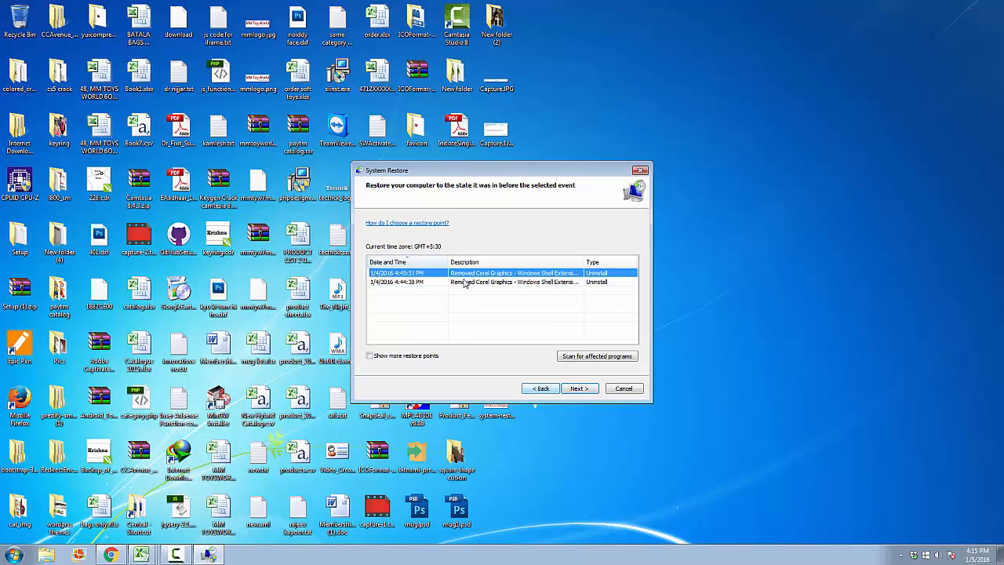
{"action": "left_click", "coordinate": [544, 388]}
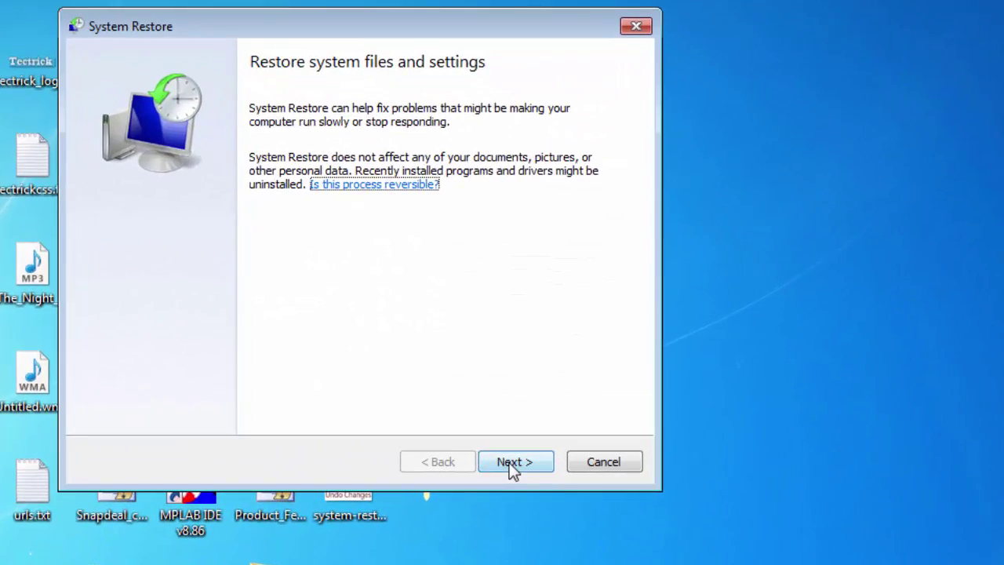
{"action": "left_click", "coordinate": [549, 448]}
Select the 4:44:38 PM 'Uninstall: Removed Corel Graphics' restore point
{"action": "left_click", "coordinate": [285, 255]}
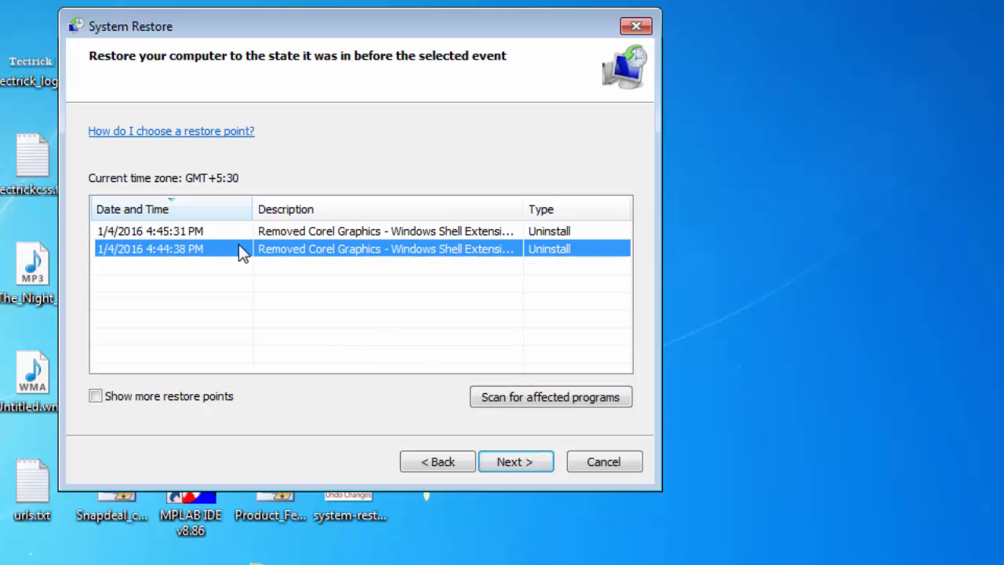
{"action": "left_click", "coordinate": [213, 233]}
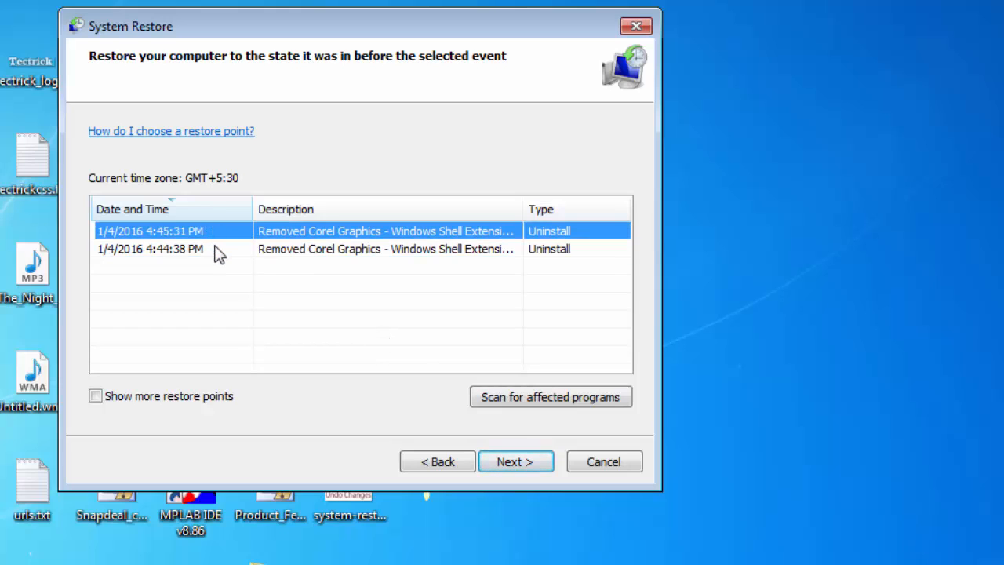
{"action": "left_click", "coordinate": [219, 251]}
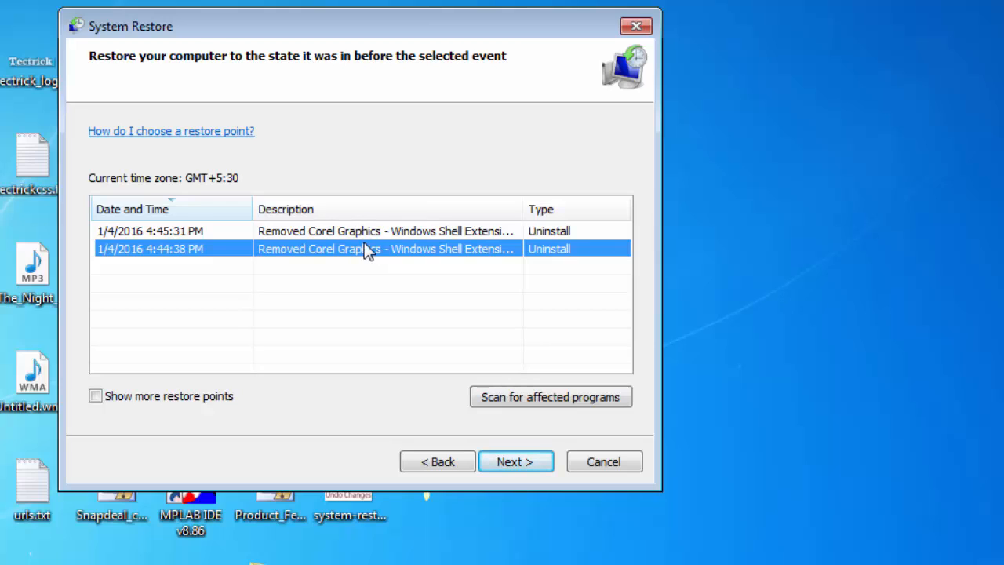
Advance to the Confirm your restore point page and highlight the Description text
{"action": "left_click", "coordinate": [498, 459]}
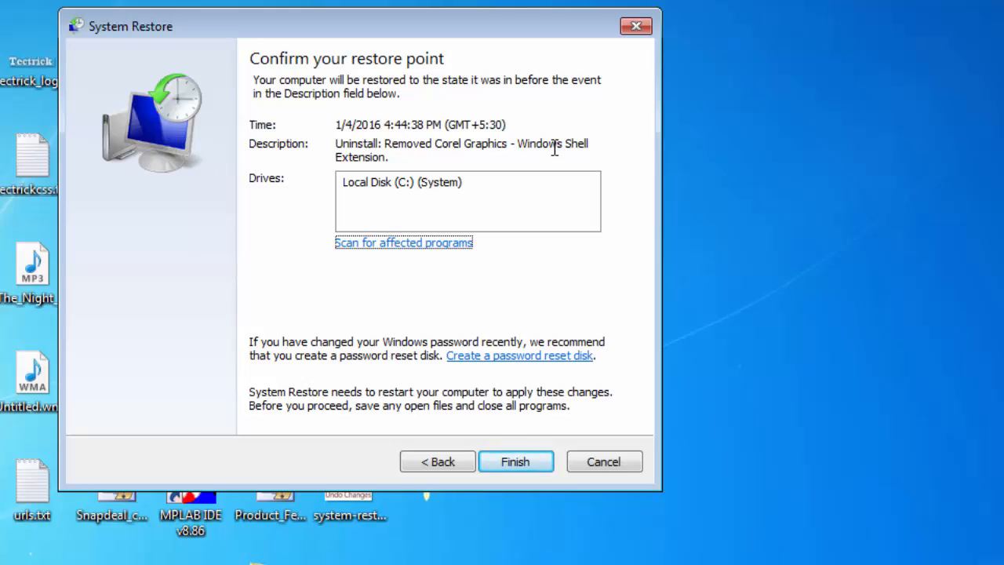
{"action": "mouse_move", "coordinate": [389, 159]}
{"action": "left_mouse_down"}
{"action": "mouse_move", "coordinate": [349, 145]}
{"action": "mouse_move", "coordinate": [379, 146]}
{"action": "left_mouse_up"}
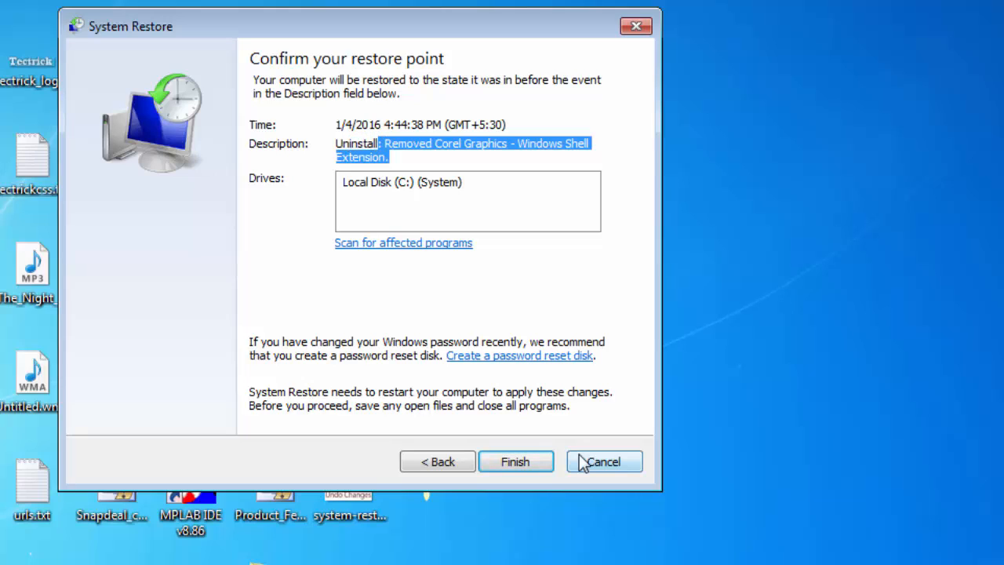